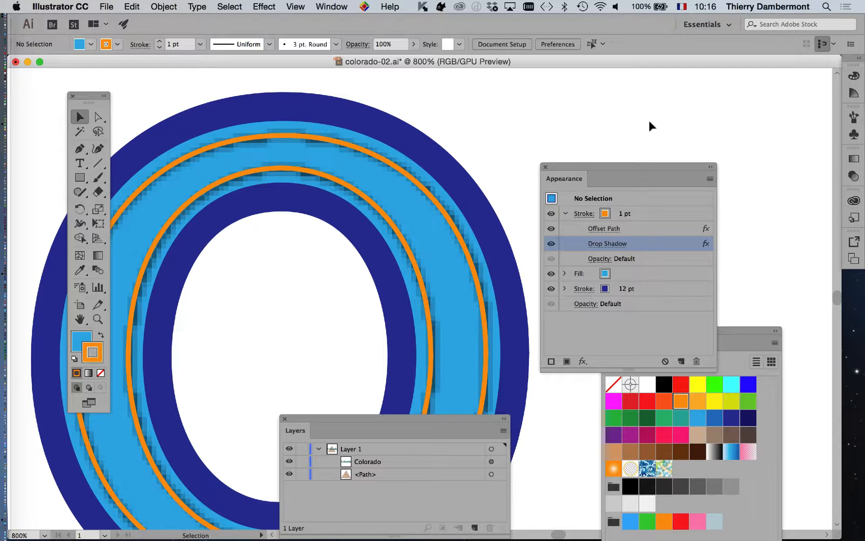
Step: Set the document raster effects resolution to High (300 ppi)
click(264, 6)
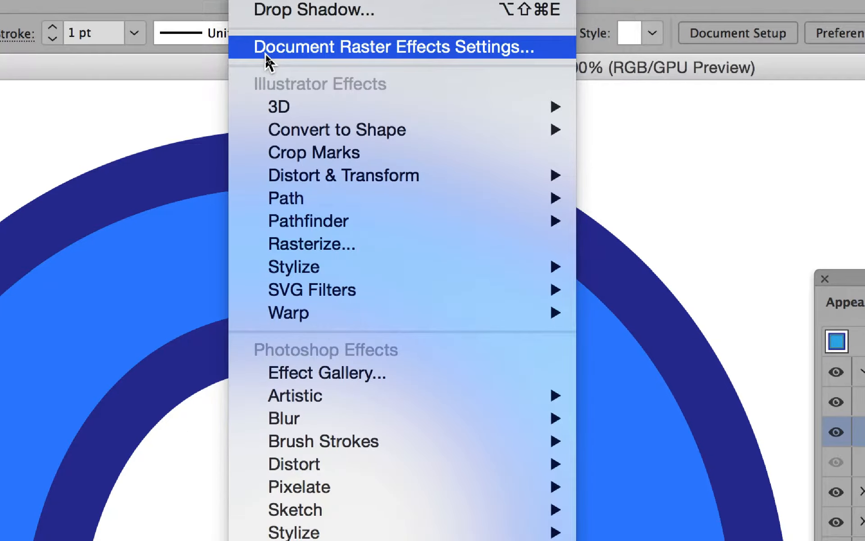
click(266, 49)
click(590, 134)
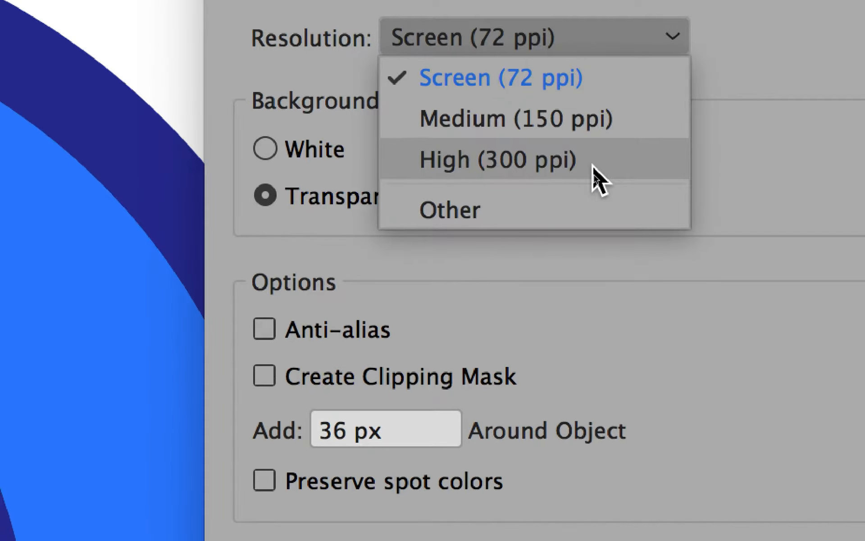
click(594, 175)
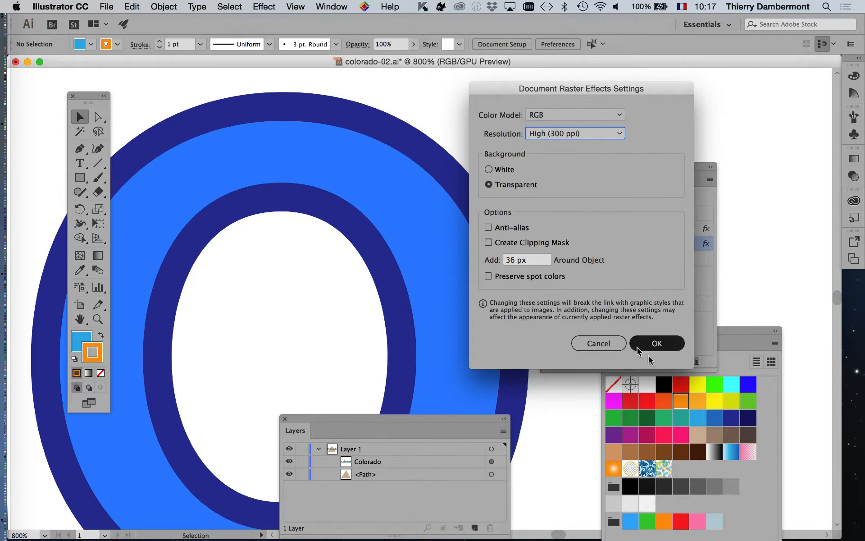
click(657, 344)
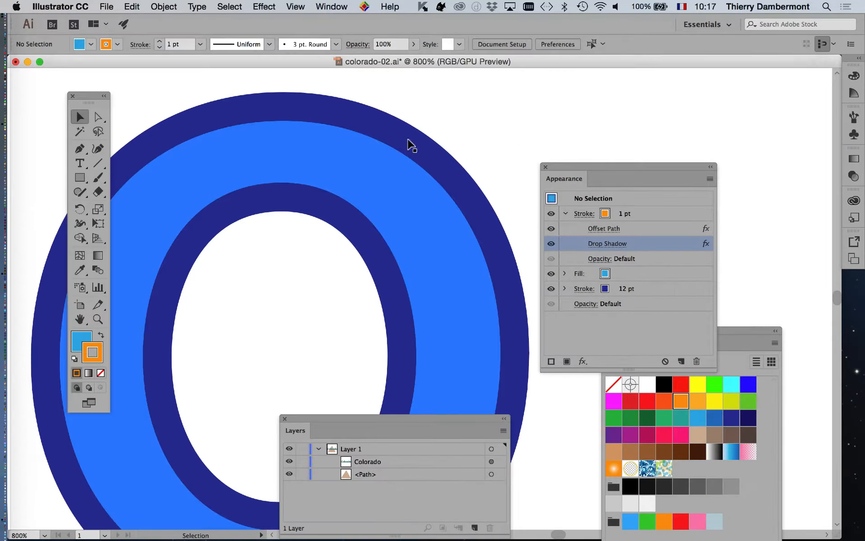
click(296, 7)
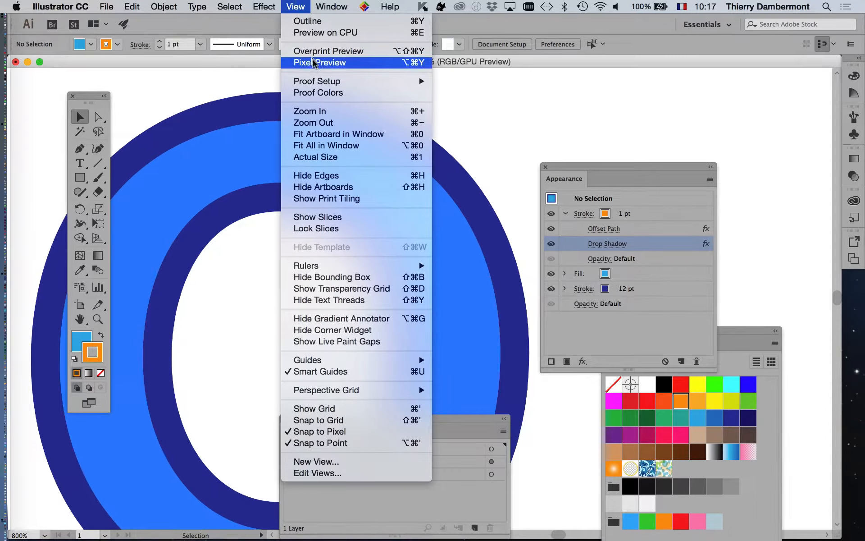
mouse_move(265, 7)
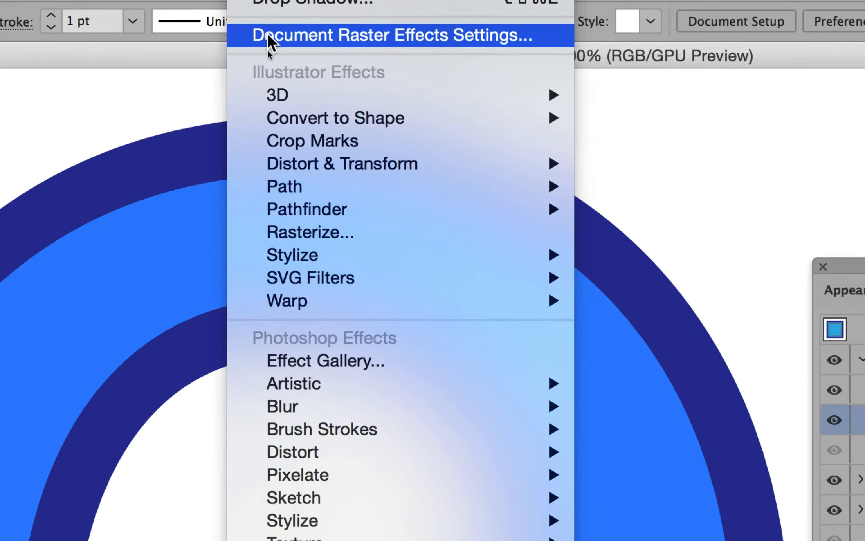
click(268, 35)
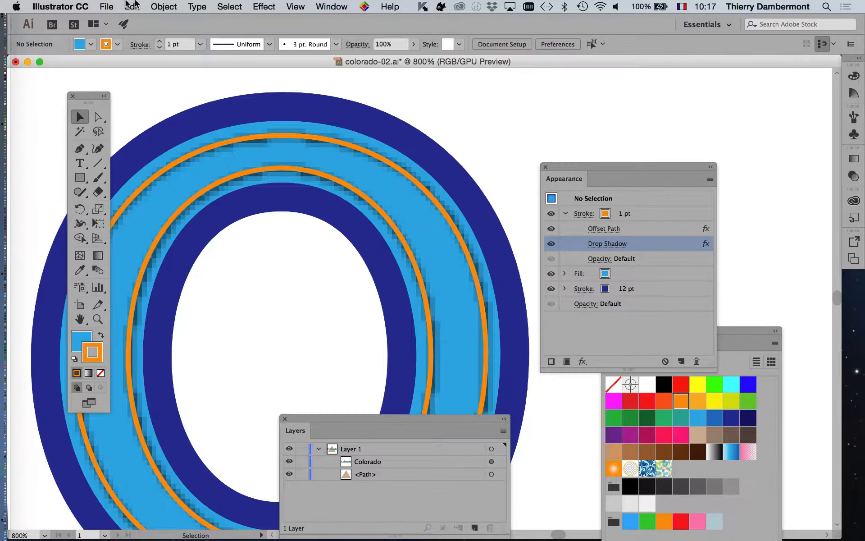
Step: Reopen the document raster effects settings and apply the High (300 ppi) resolution again
click(254, 3)
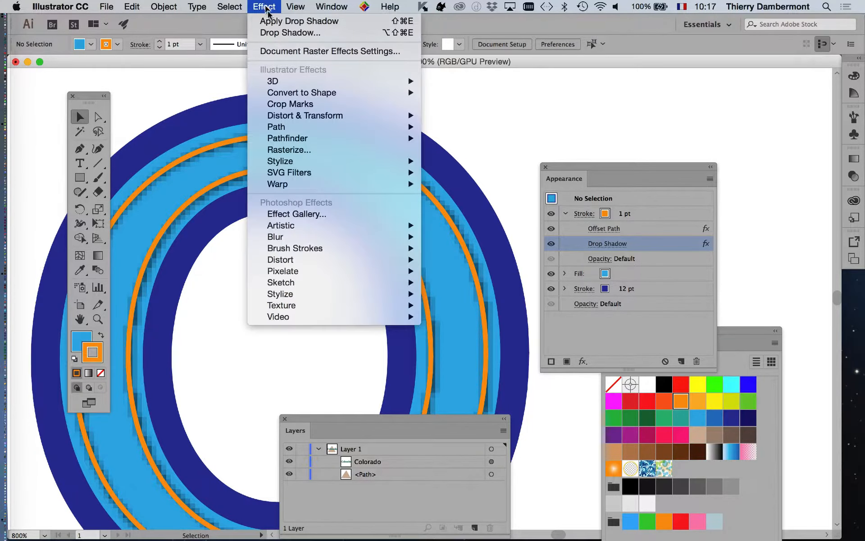
click(293, 51)
click(575, 134)
click(559, 155)
click(657, 343)
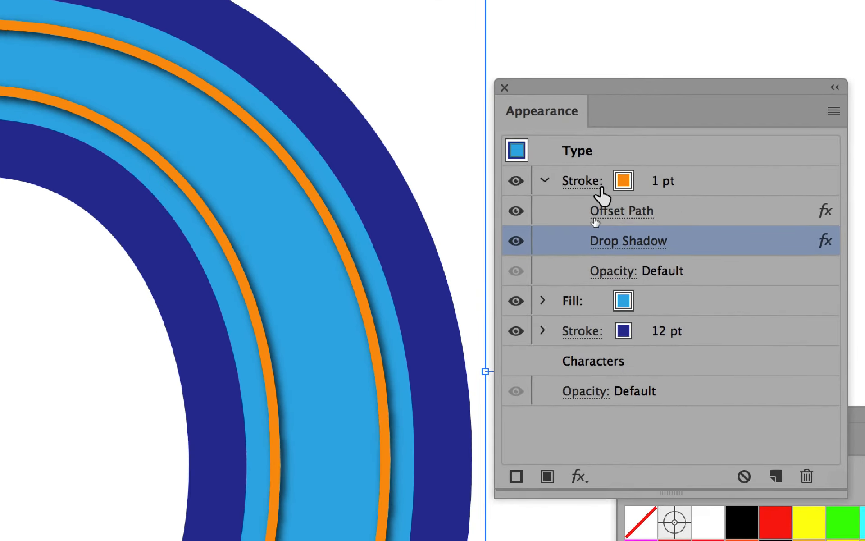
Step: Review the drop shadow settings of the orange stroke and examine the shadow on the last letter of Colorado
click(606, 216)
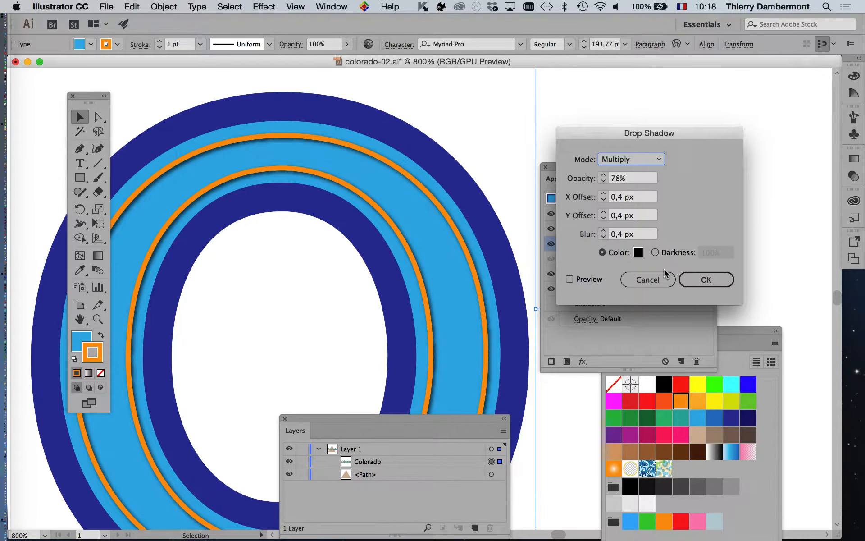
click(707, 290)
scroll(452, 245, down, 5)
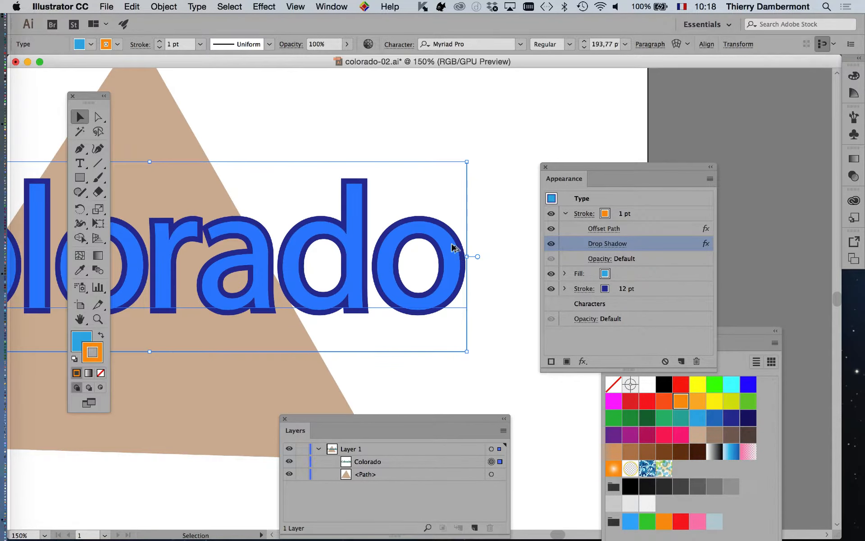
scroll(452, 244, up, 2)
scroll(454, 247, up, 2)
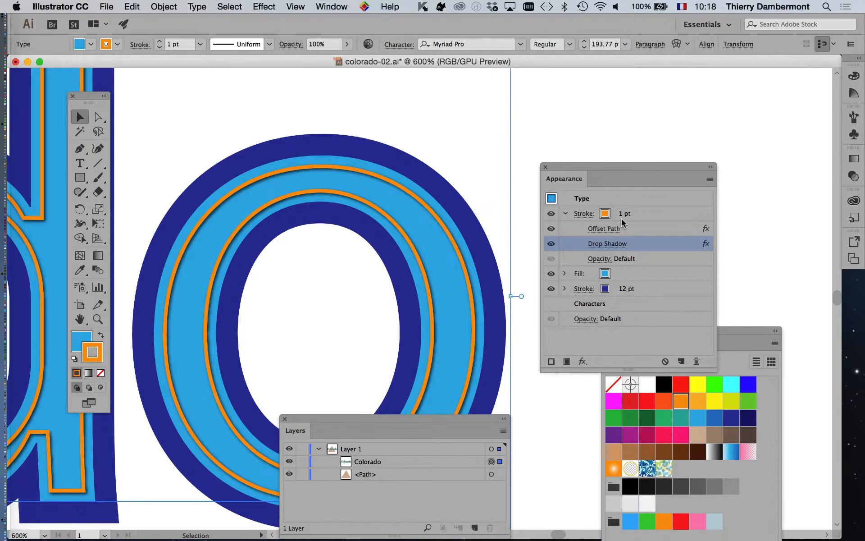
Step: Edit the orange stroke's drop shadow with the preview on, setting its X offset to -0,4 px
click(607, 244)
click(615, 205)
text(-)
key(Tab)
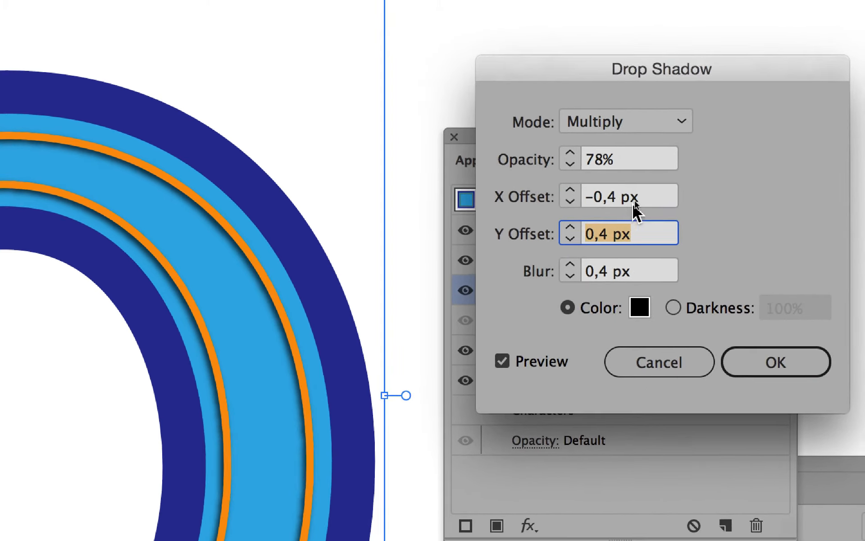
click(646, 180)
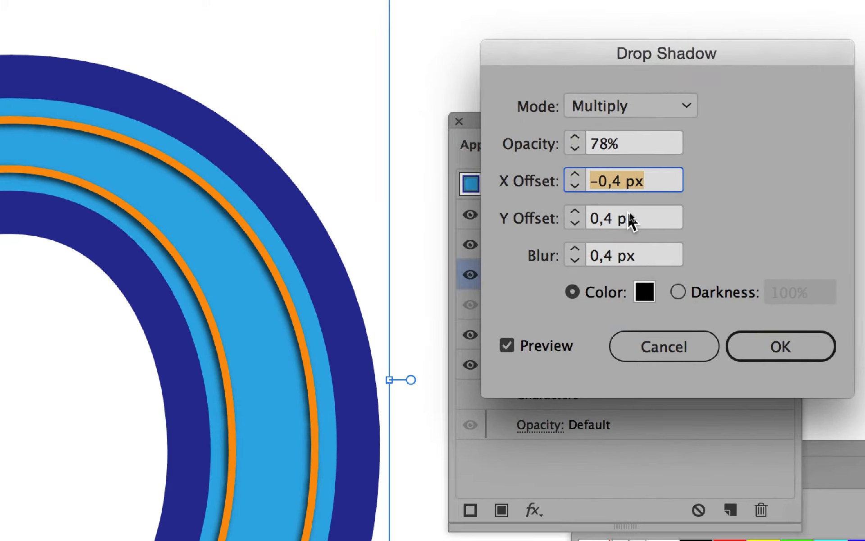
click(625, 243)
click(654, 180)
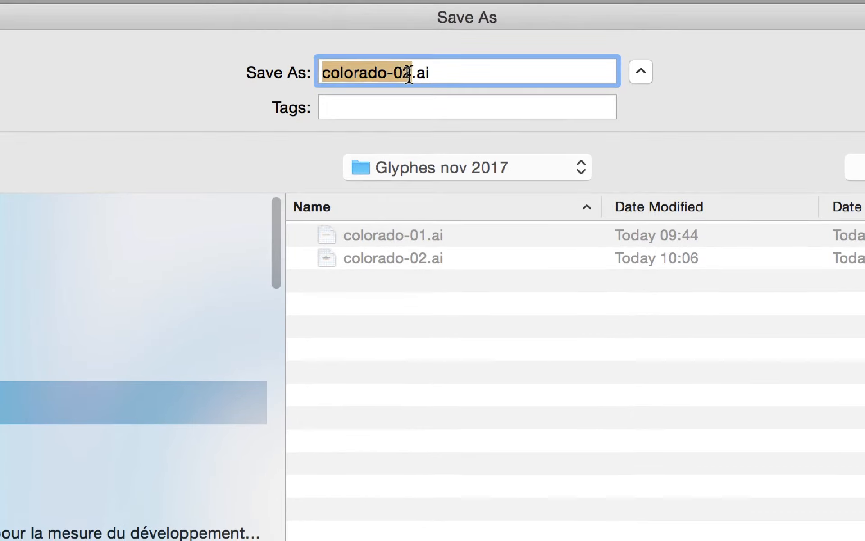
Step: Save the document as a new Illustrator file named colorado-03.ai in the Glyphes nov 2017 folder
click(410, 72)
key(BackSpace)
text(3)
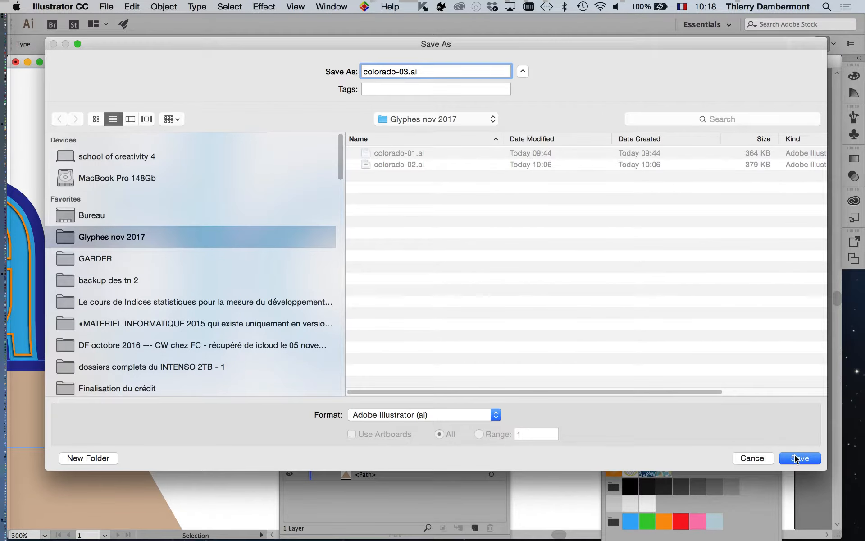
click(793, 452)
key(Return)
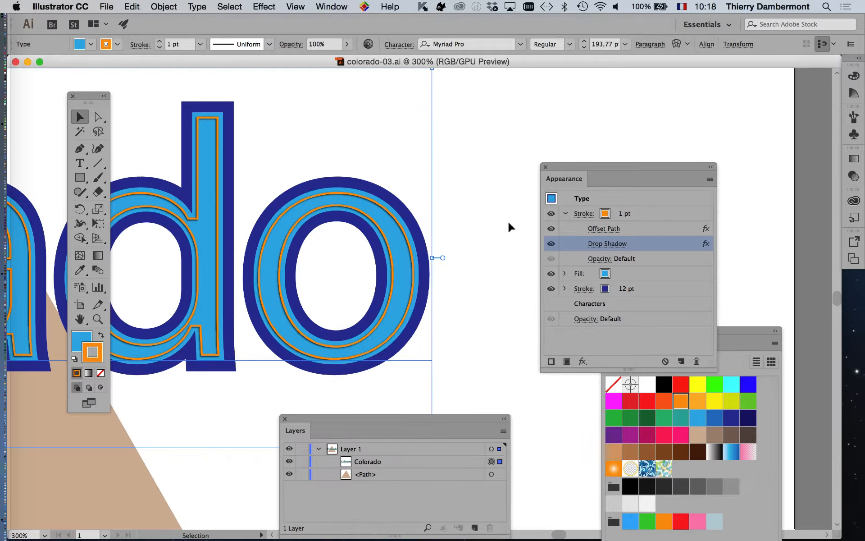
Step: In the document raster effects settings, try the Screen (72 ppi) resolution, then choose Medium (150 ppi)
click(264, 6)
click(275, 51)
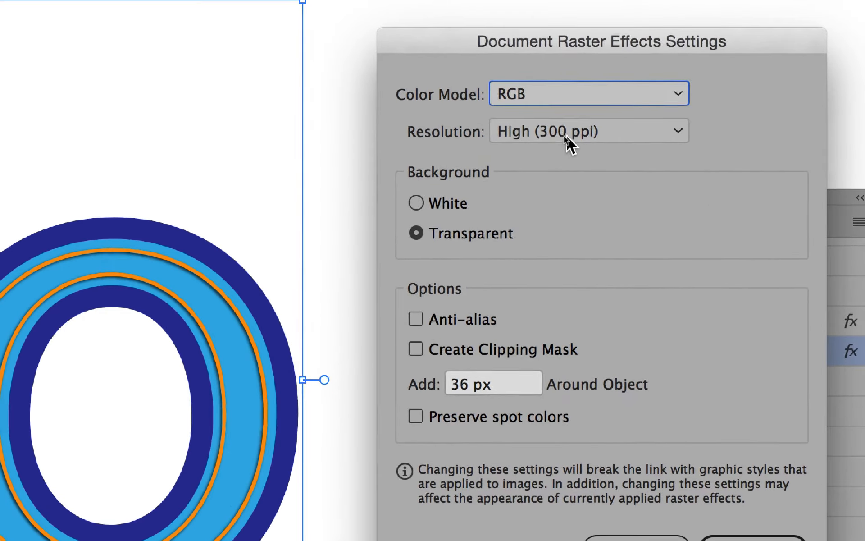
click(565, 135)
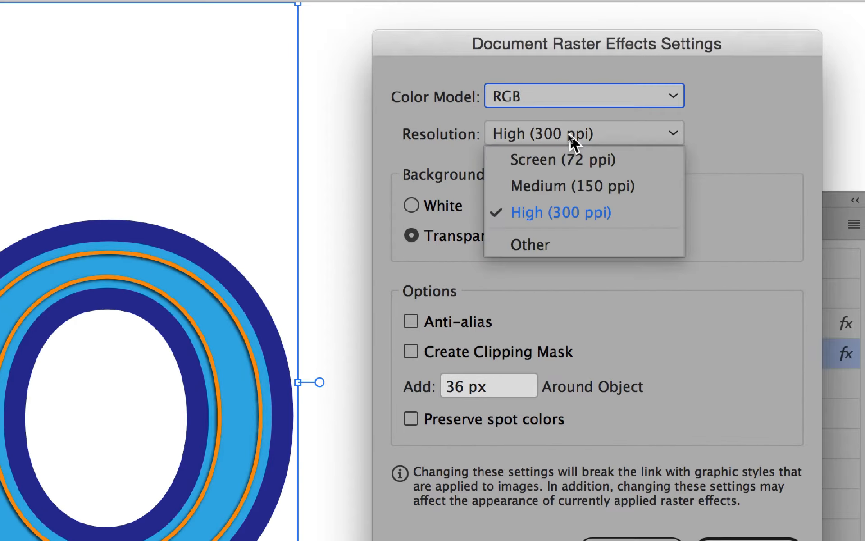
click(567, 126)
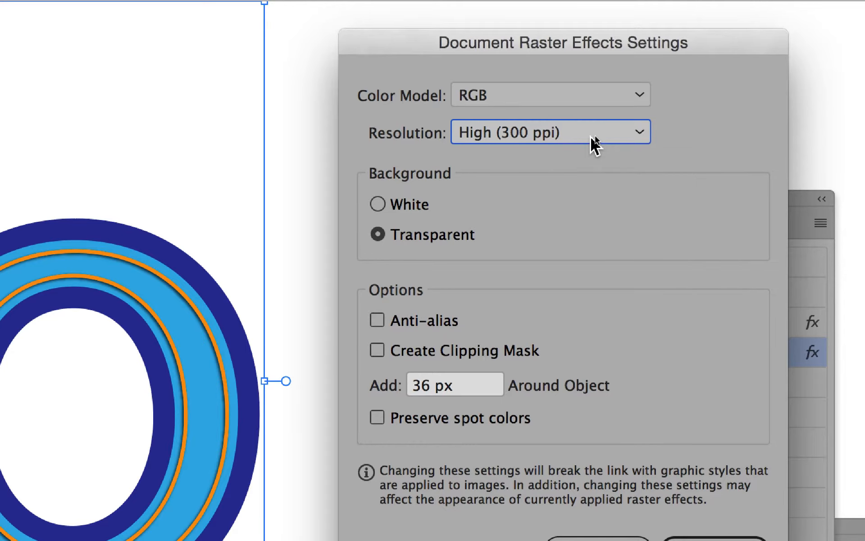
click(592, 137)
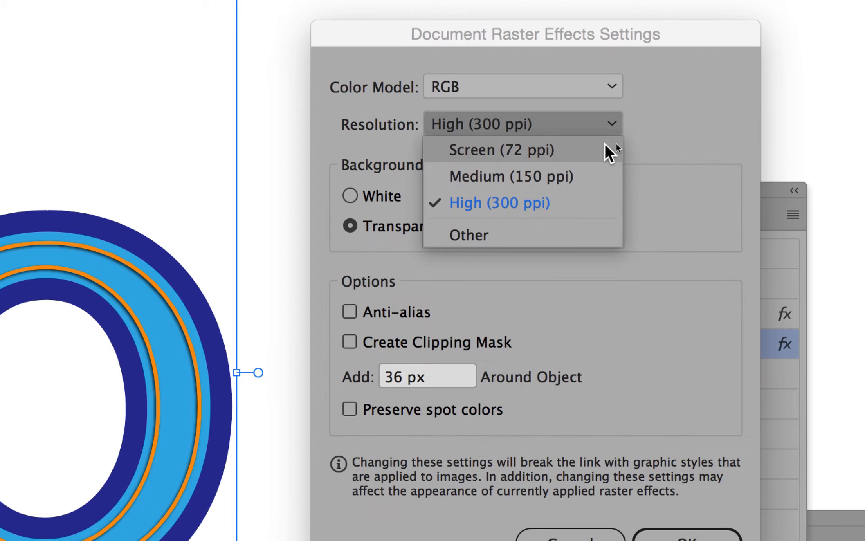
click(608, 151)
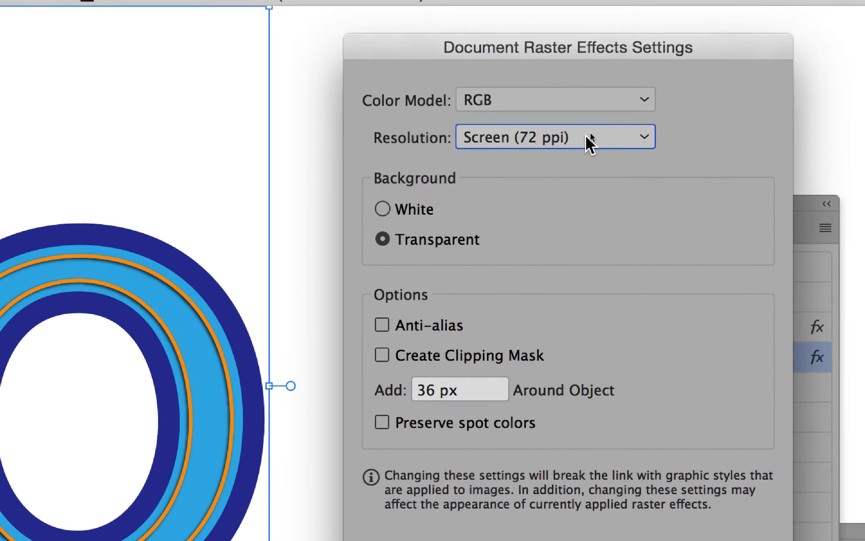
click(586, 136)
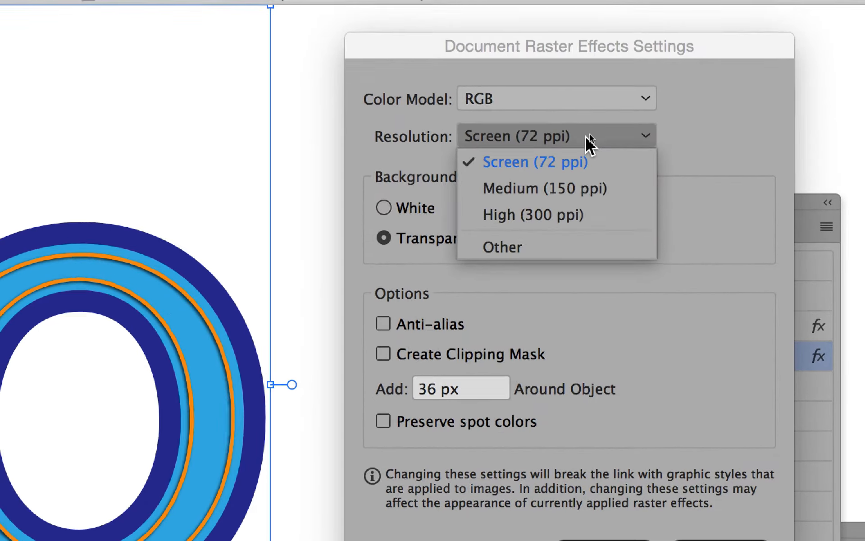
click(592, 153)
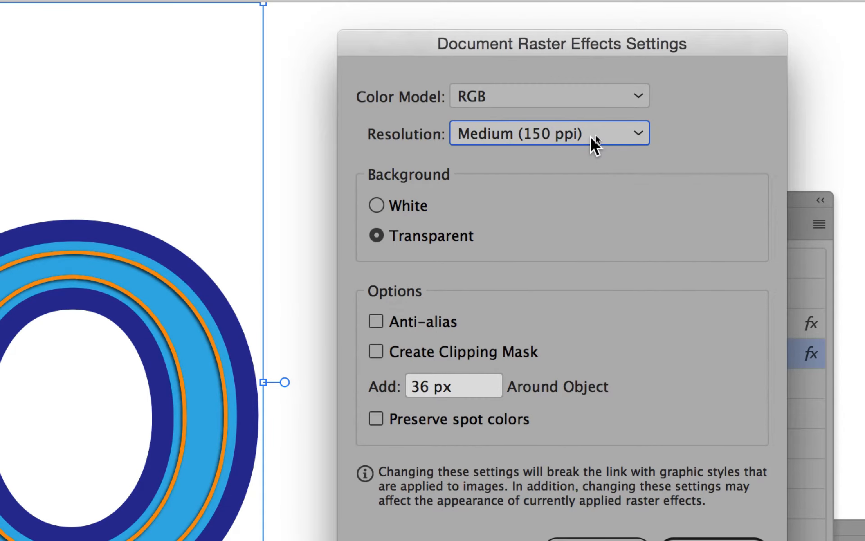
Step: Try a custom raster effects resolution of 600 ppi
click(590, 137)
click(591, 174)
text(600)
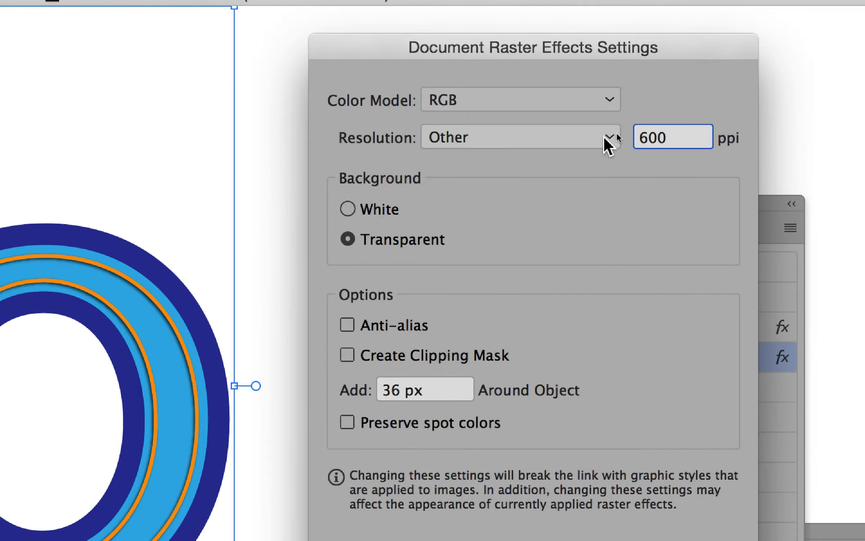
Step: Return the raster effects resolution to Medium (150 ppi) and apply the settings
click(529, 143)
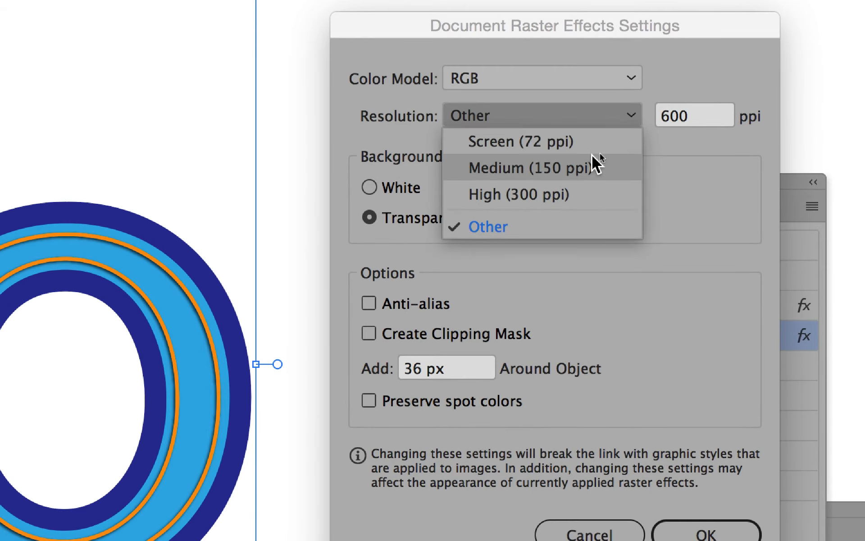
click(594, 157)
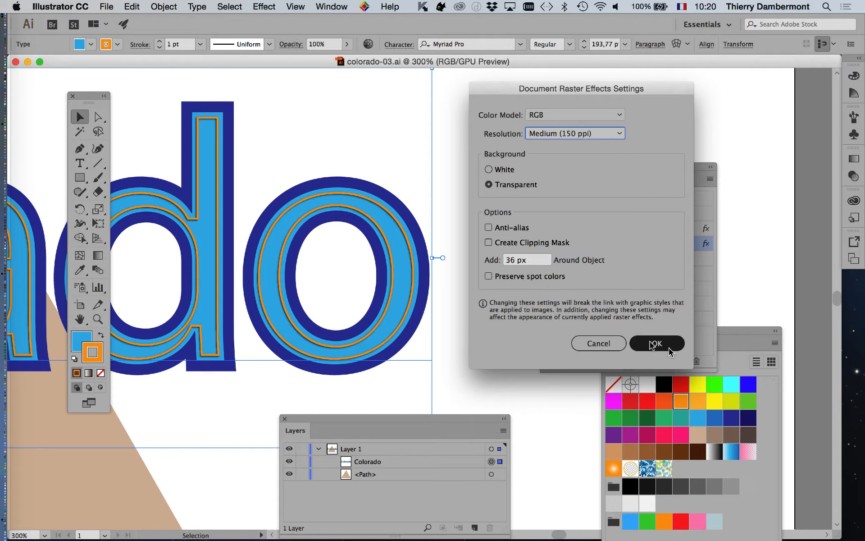
click(667, 347)
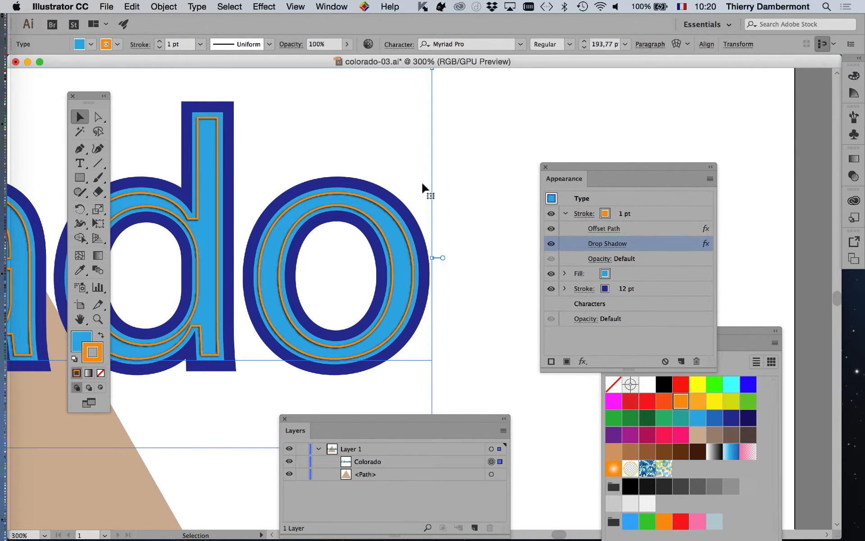
Step: Examine the drop shadow's rendering on the last letter up close and deselect the Colorado text
scroll(422, 184, up, 2)
scroll(496, 207, up, 2)
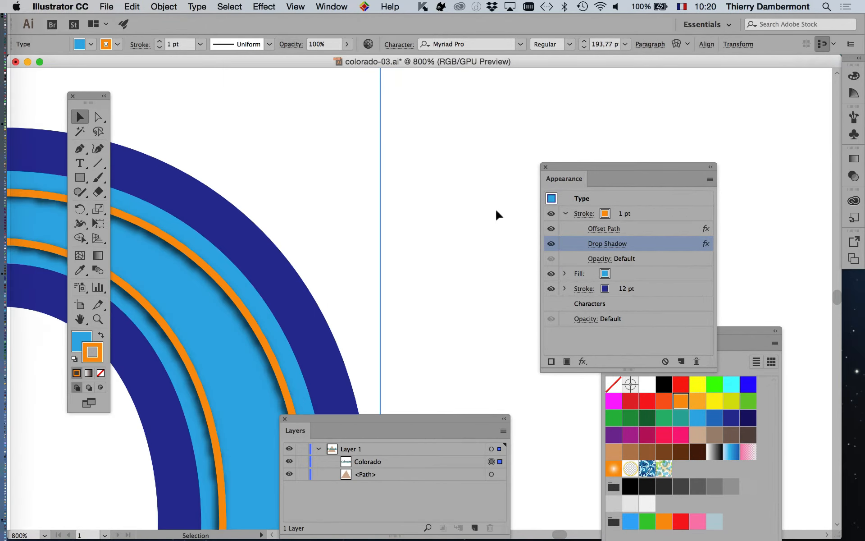
key(space)
drag(415, 229, 533, 156)
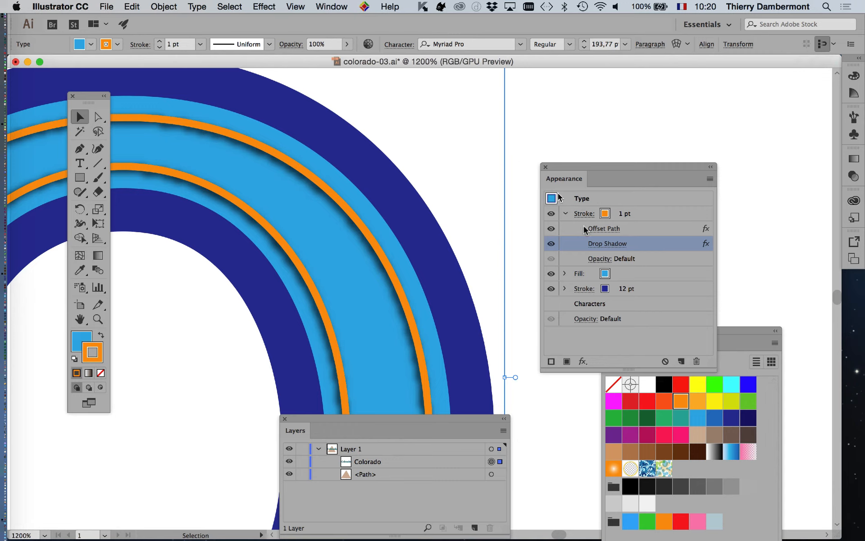
click(523, 264)
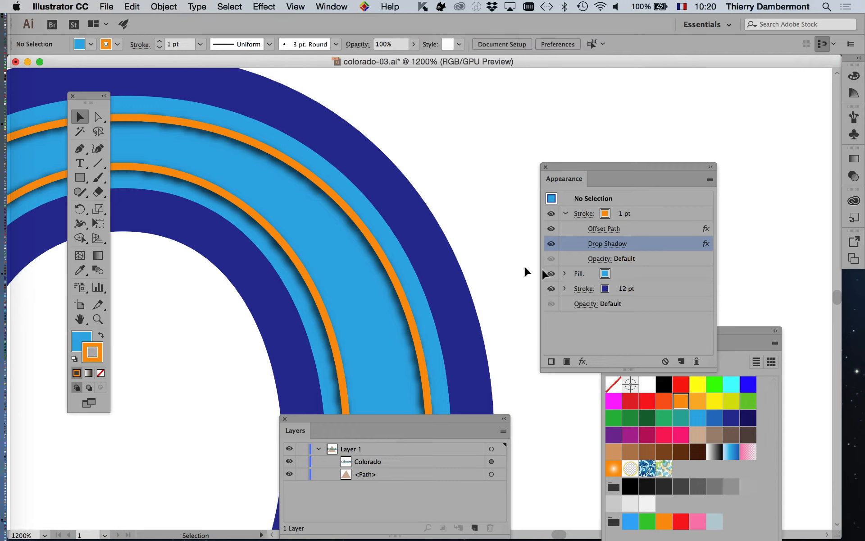
scroll(522, 257, down, 3)
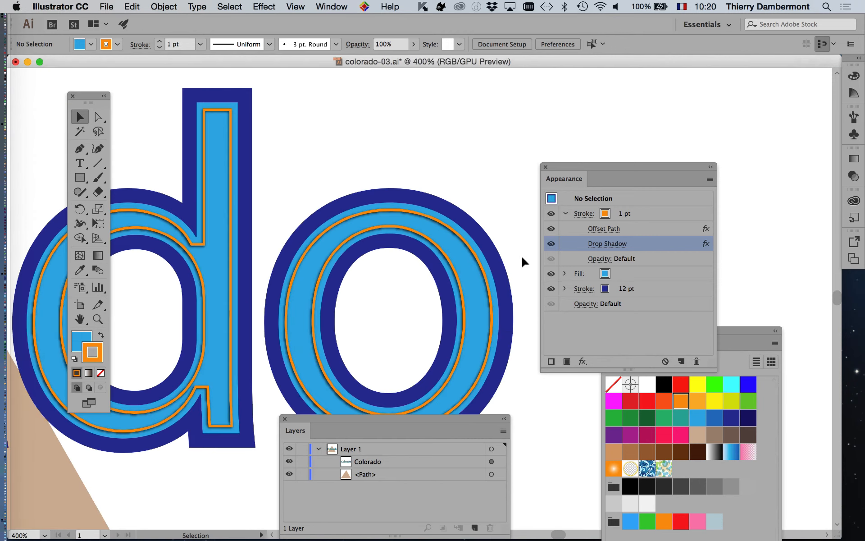